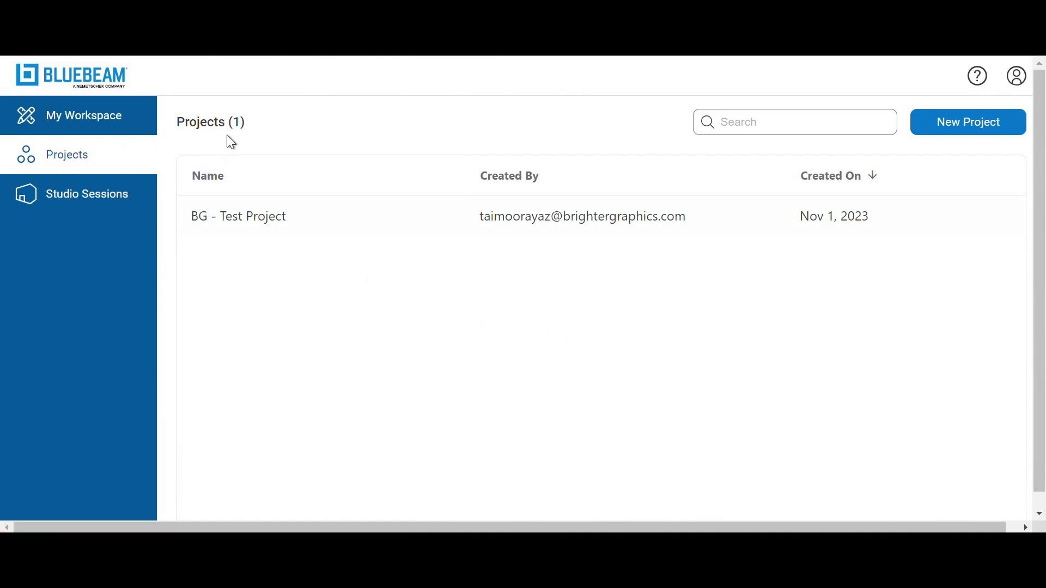
Open the BG - Test Project and bring up its Floor Plan drawing.
click(263, 222)
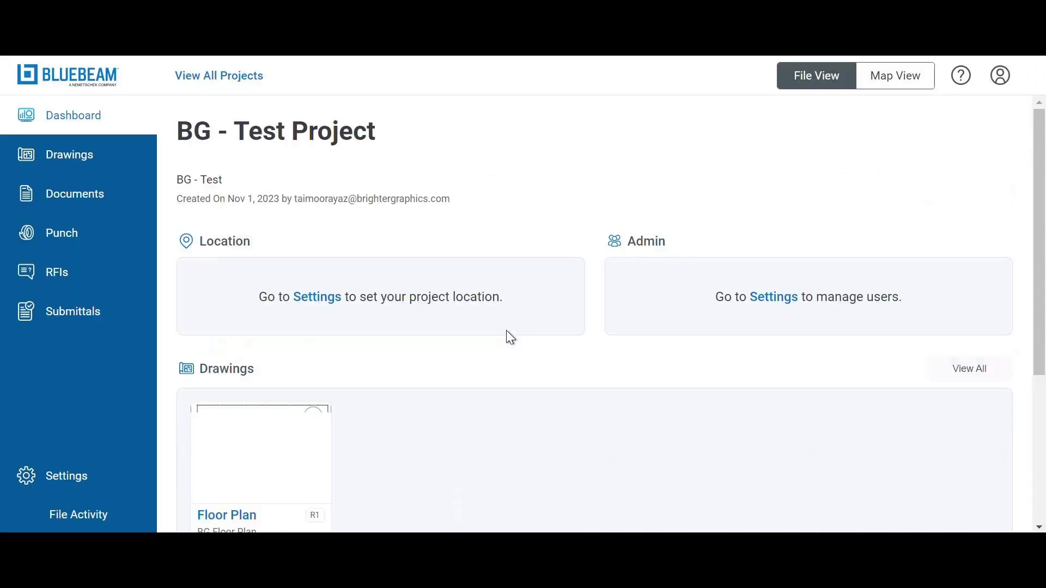
scroll(548, 343, down, 3)
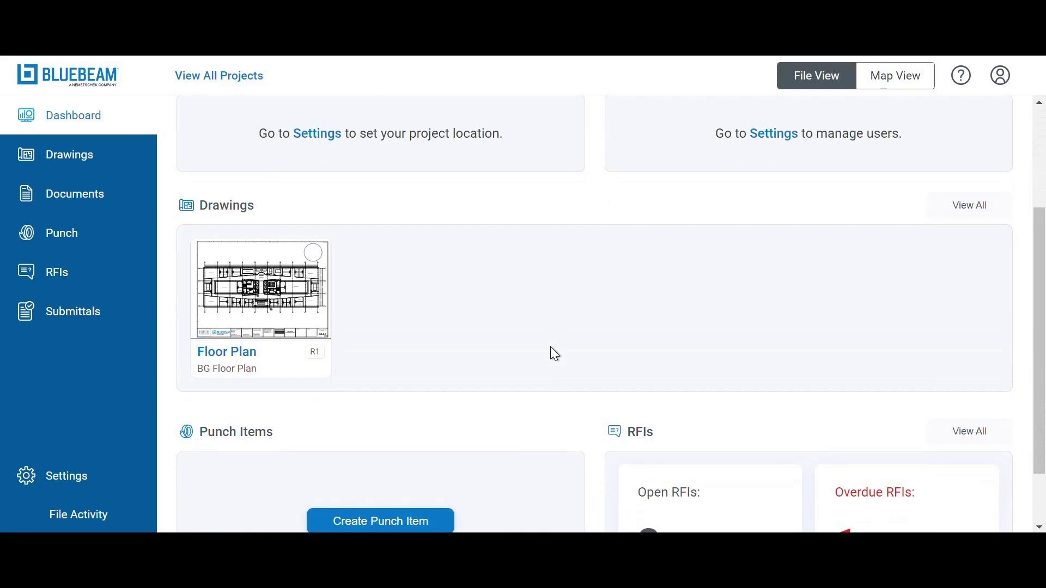
click(73, 230)
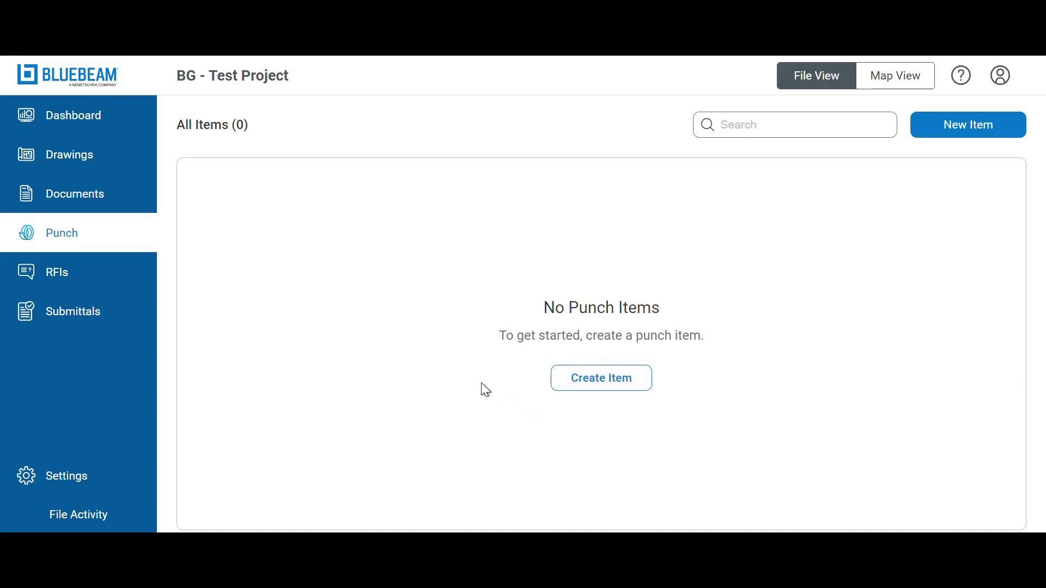
click(119, 161)
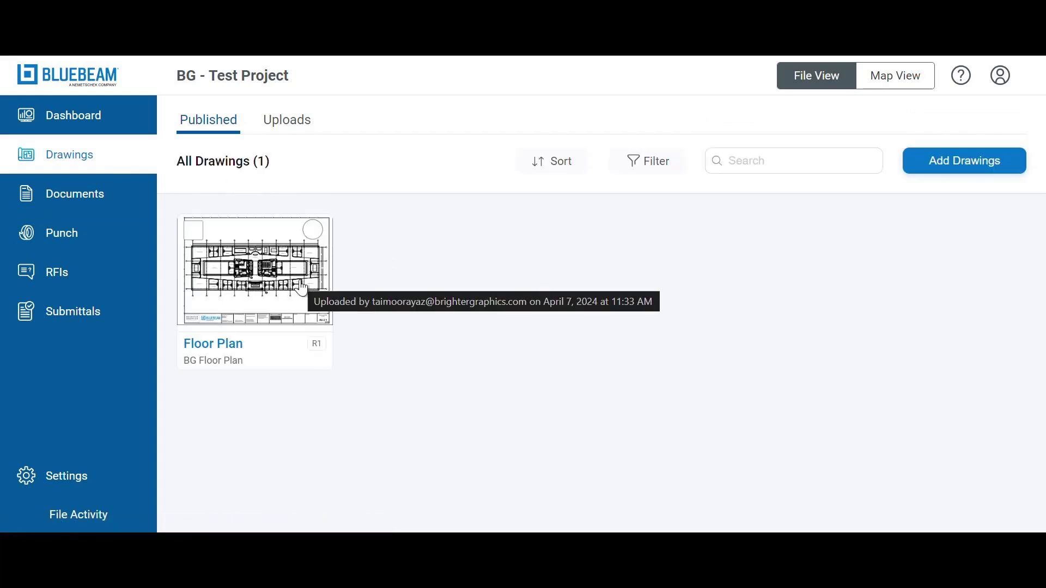
click(303, 288)
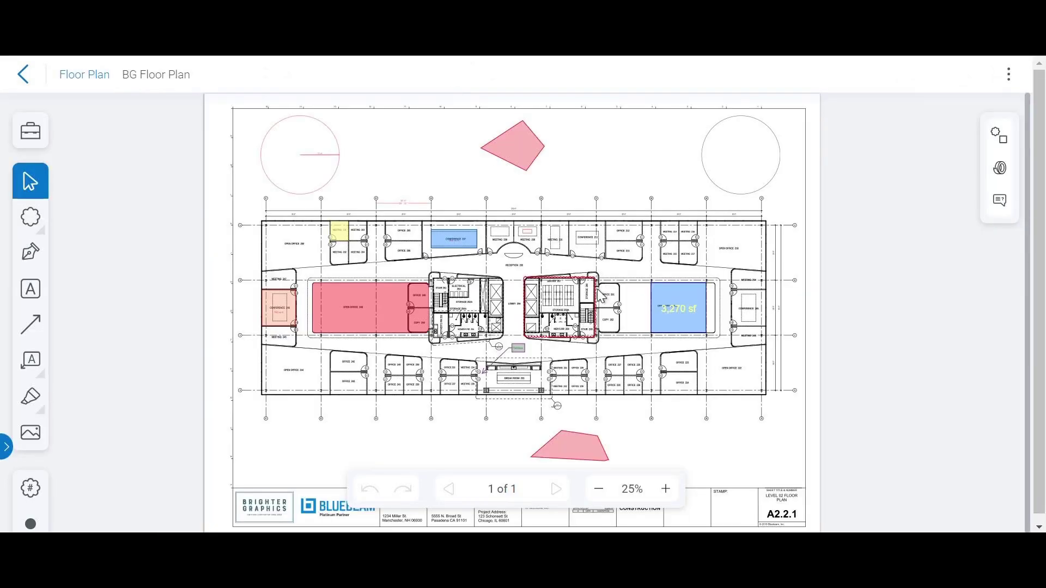
Place a new punch marker inside the dashed rectangle of Meeting 208 on the floor plan.
scroll(596, 291, up, 5)
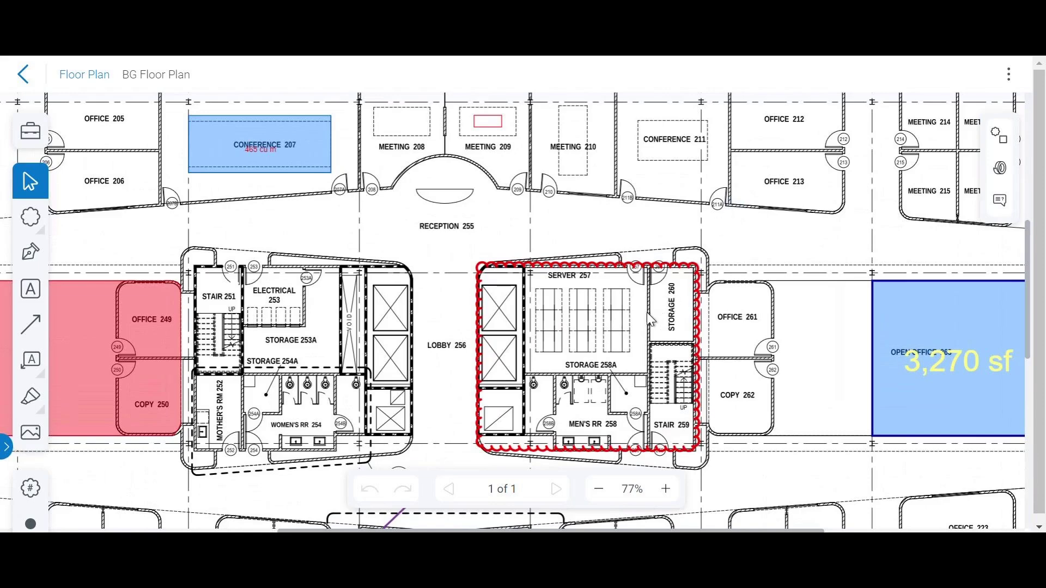
scroll(681, 147, up, 5)
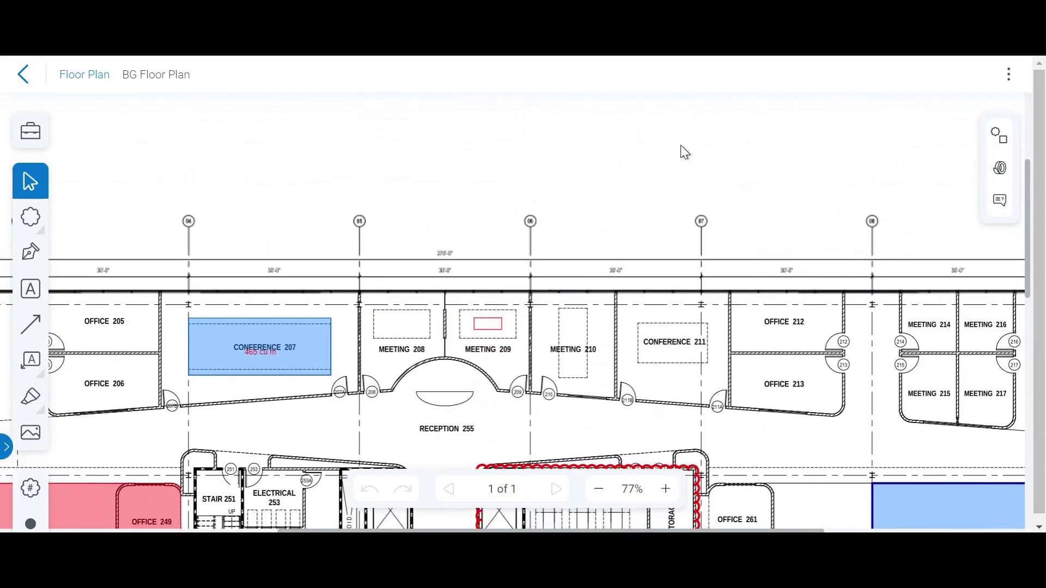
scroll(588, 382, up, 4)
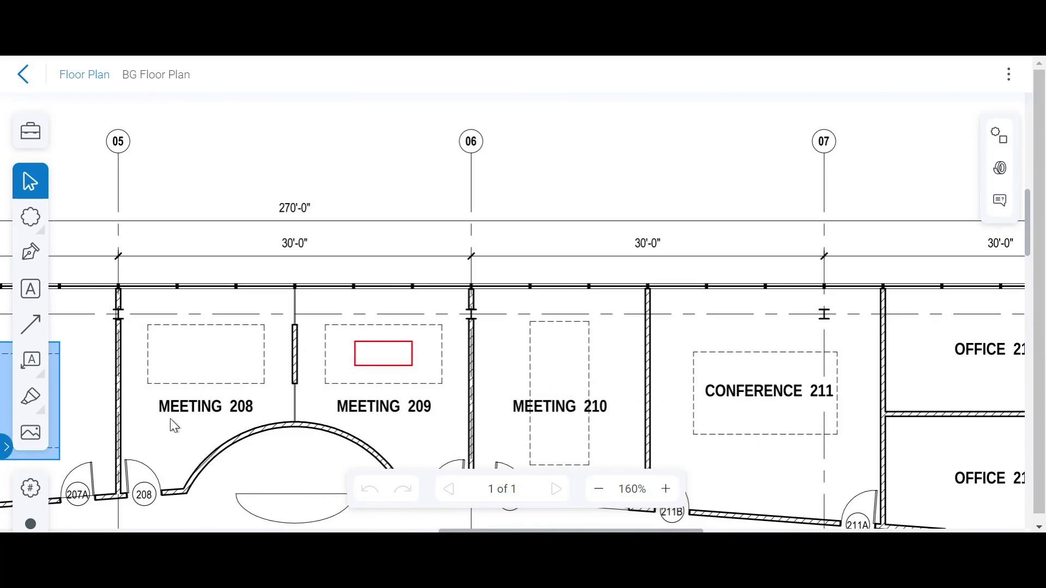
click(30, 524)
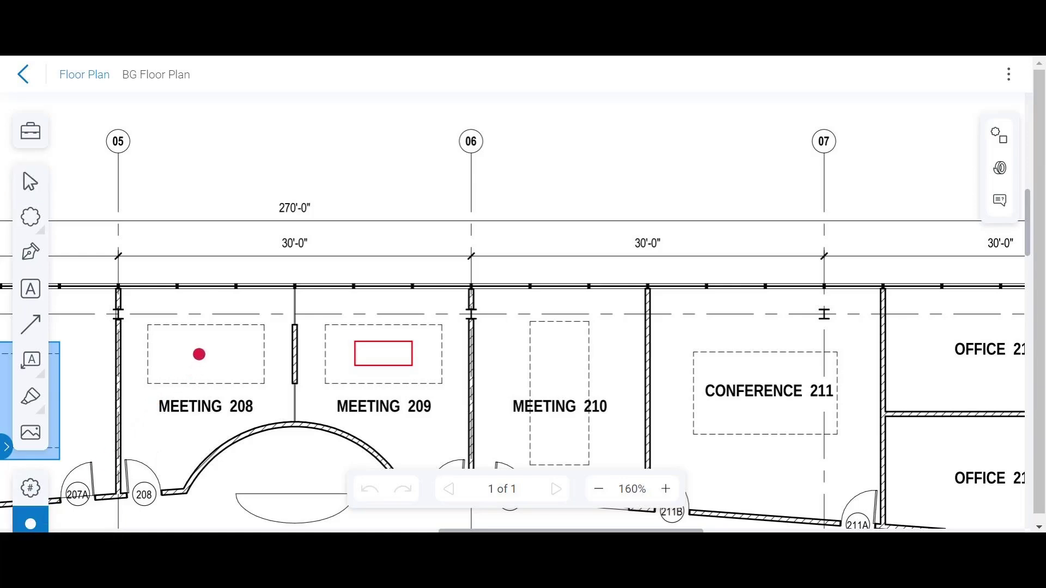
click(199, 355)
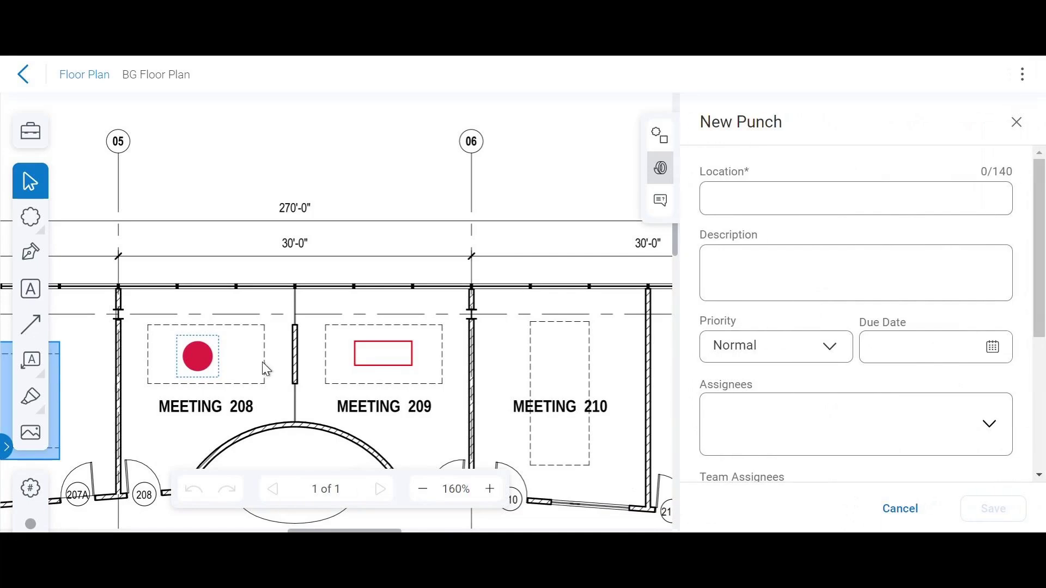
Set the punch location to "Meeting Room 208" and describe the misaligned ceiling tiles, asking for alignment, replacement of damaged or stained tiles, and a uniform appearance.
click(787, 205)
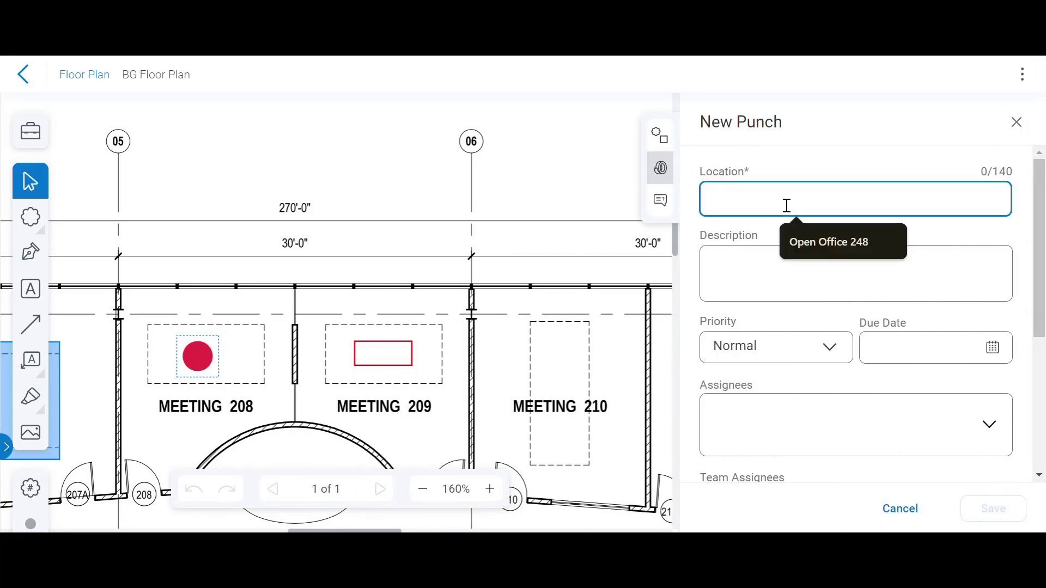
text(Meeting)
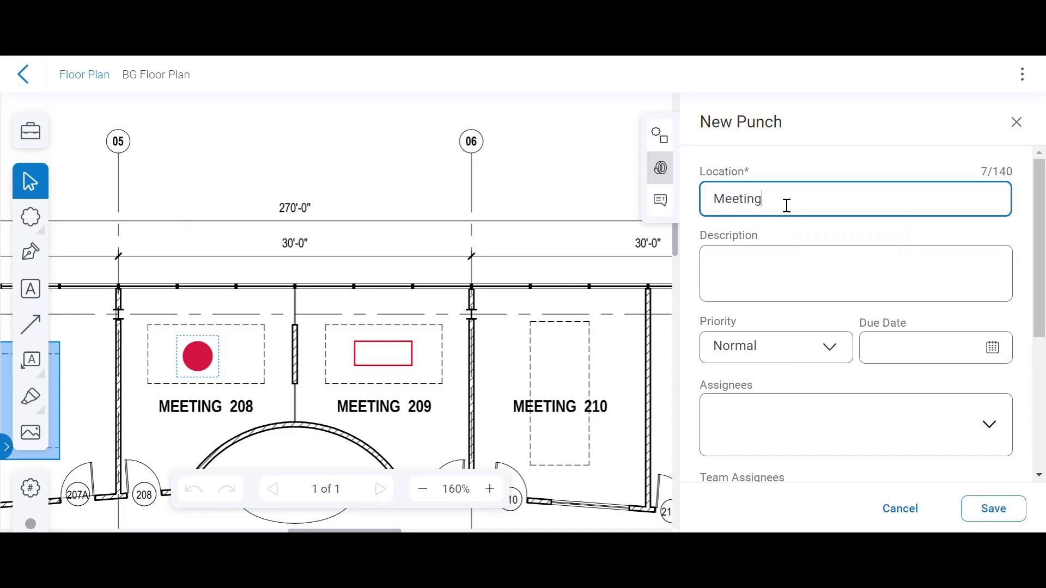
text( Room 208)
click(518, 97)
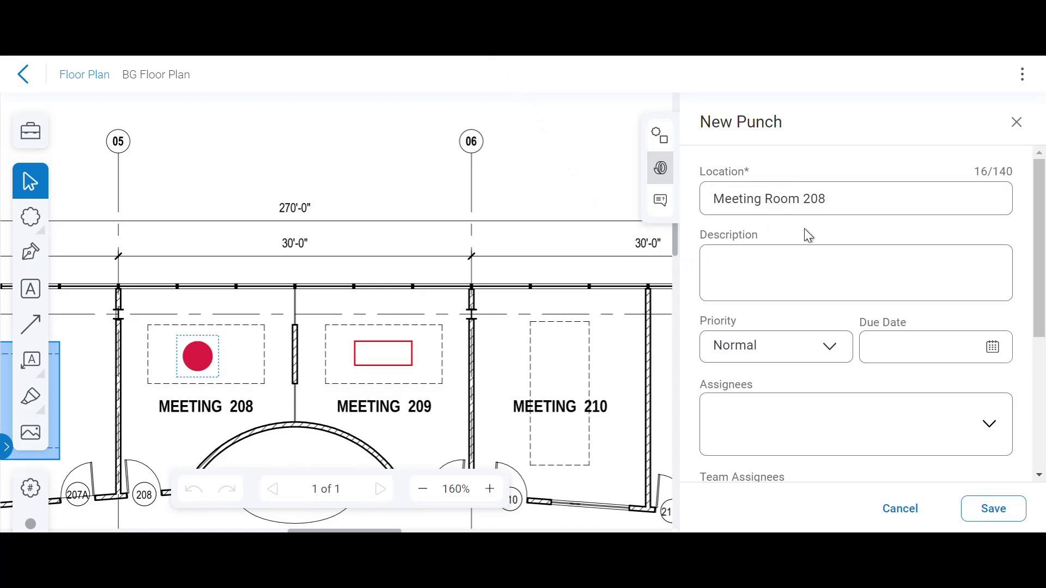
click(813, 260)
text(Ensure all tiles are properly aligned, replace damaged or stained tiles, and verify uniform appearance upon completion.)
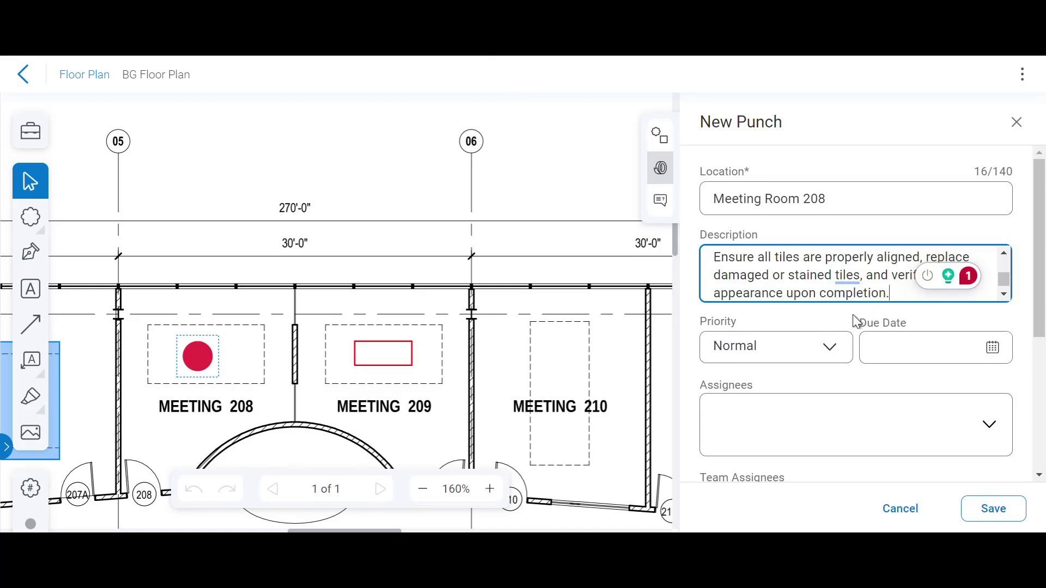
Set the new punch's priority to High and its due date to 06/14/2024.
scroll(855, 320, down, 2)
click(825, 270)
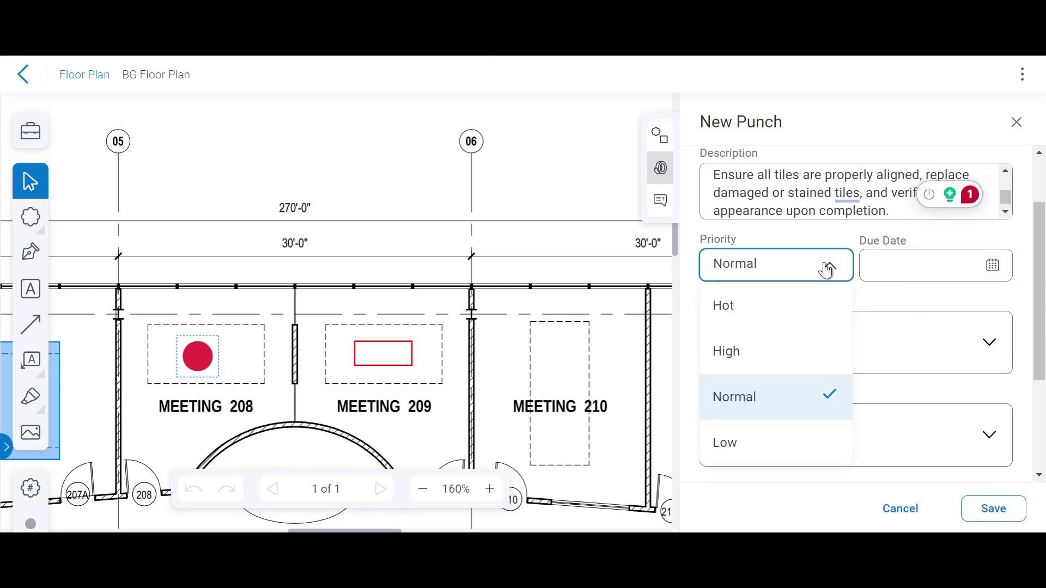
click(792, 353)
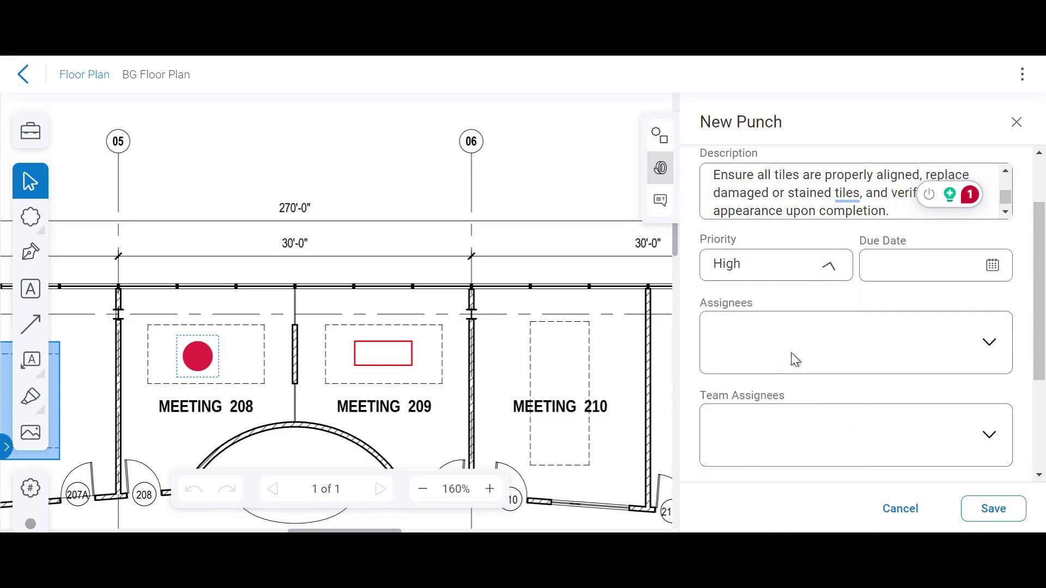
click(912, 271)
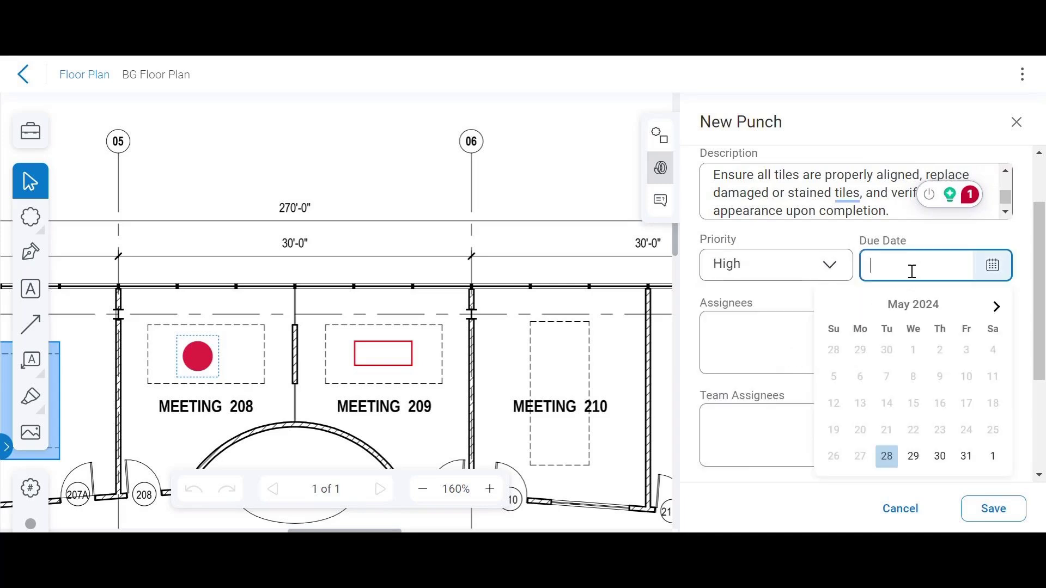
click(997, 307)
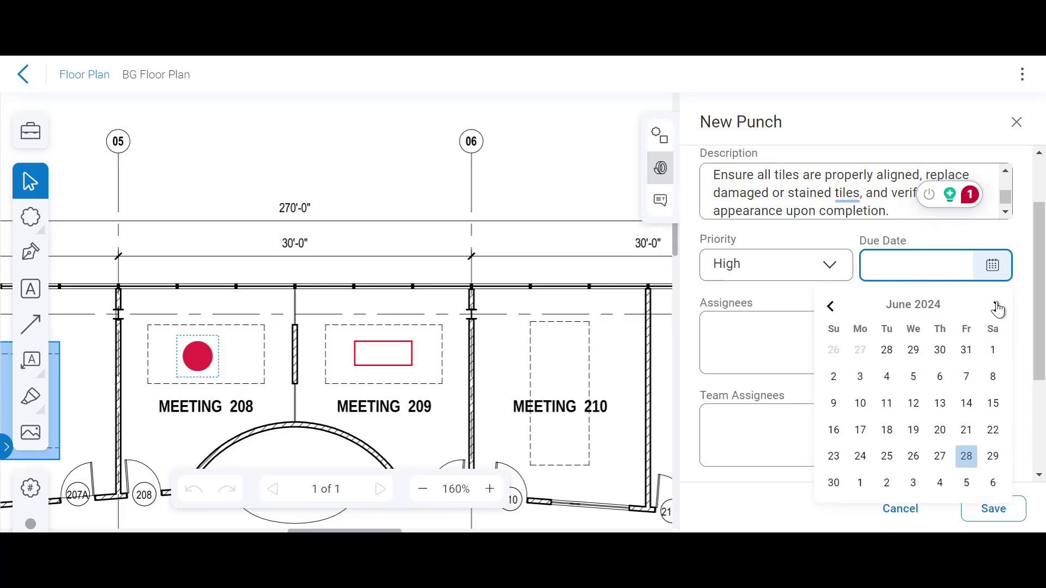
click(969, 405)
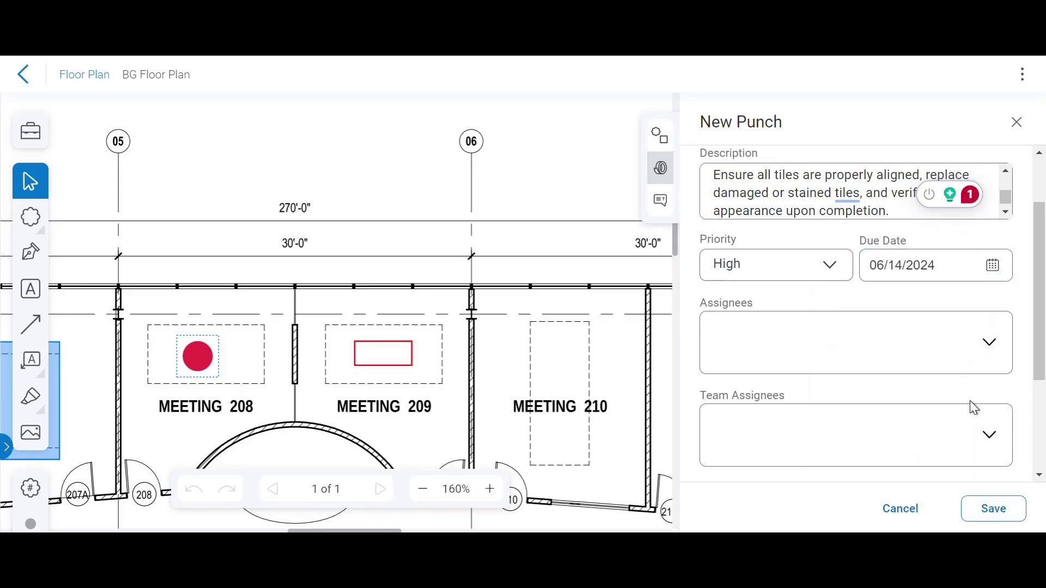
Assign the punch to the first listed assignee with Ceiling as the scope of work, and save it.
click(990, 354)
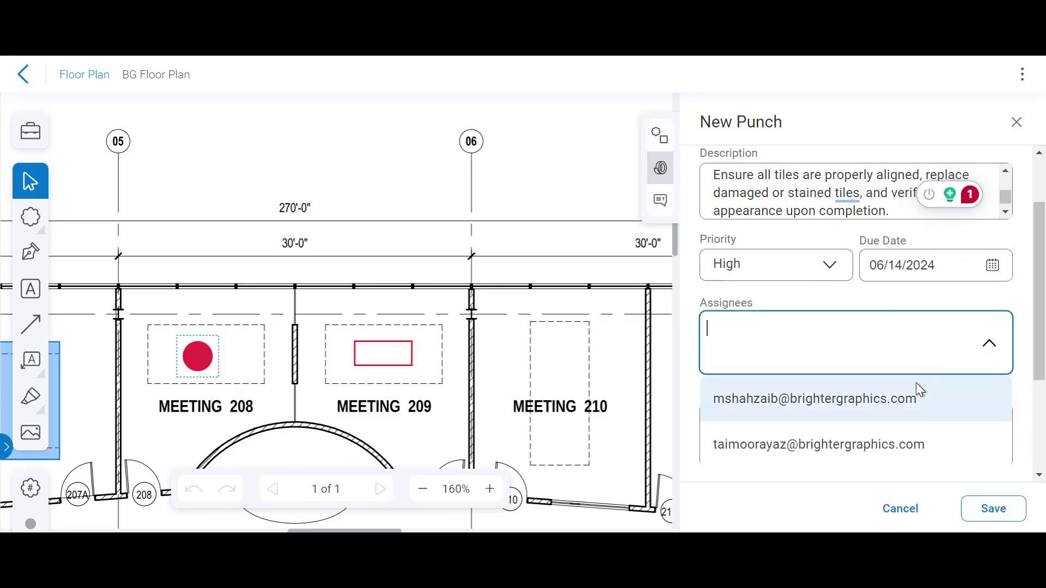
click(913, 412)
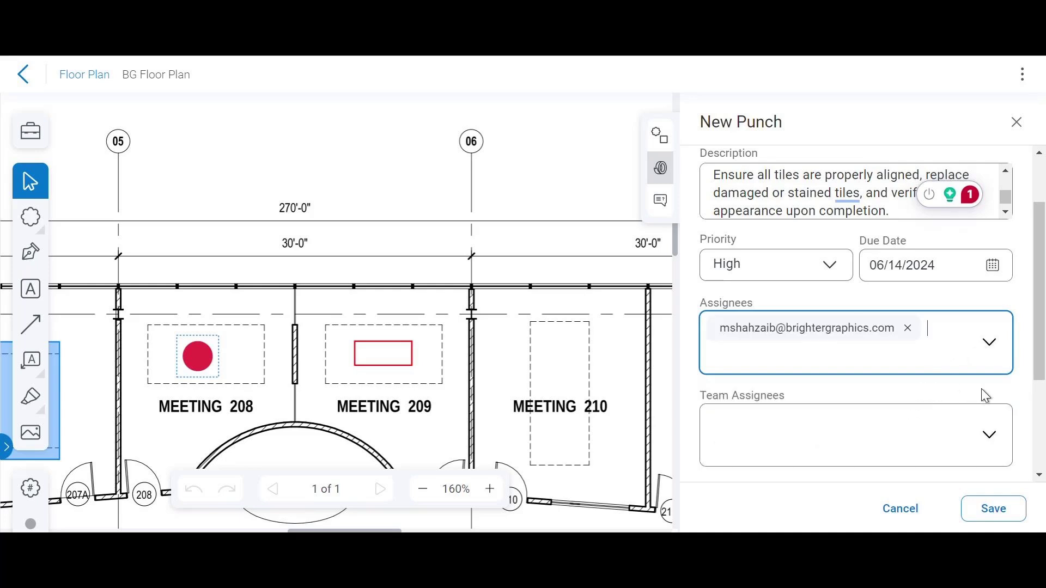
scroll(982, 389, down, 3)
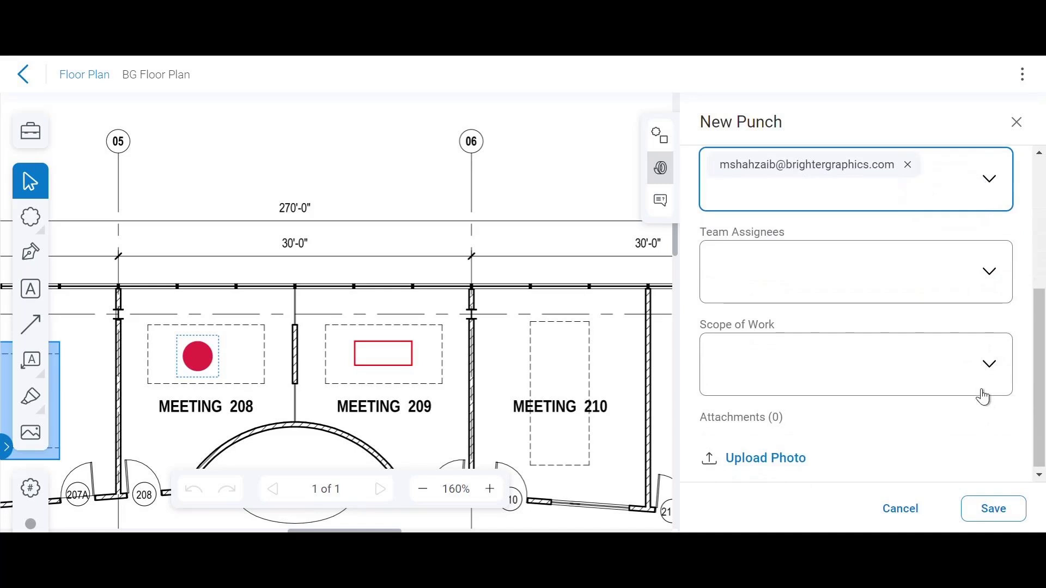
click(991, 369)
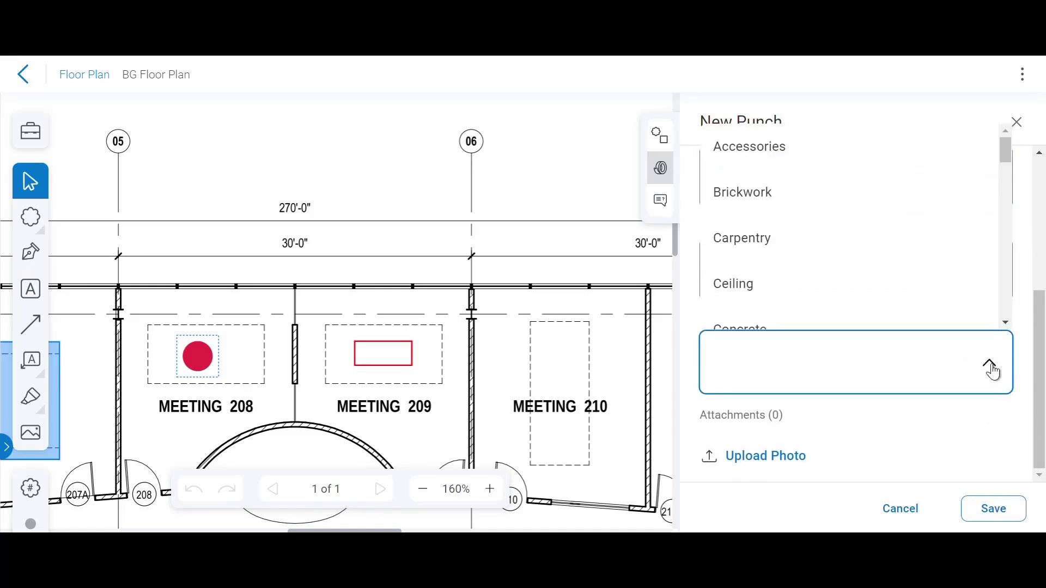
click(853, 294)
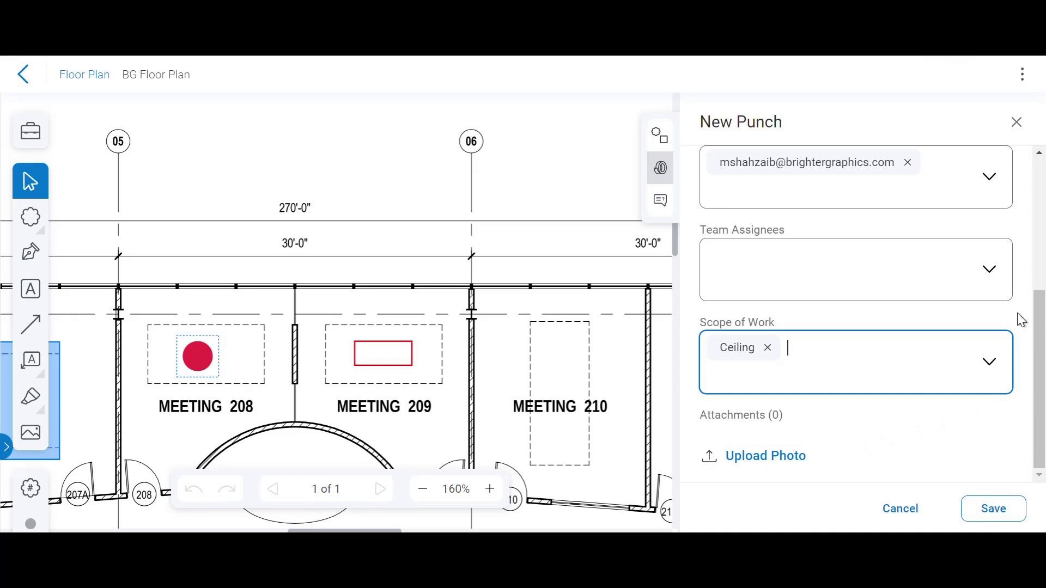
scroll(1020, 319, up, 5)
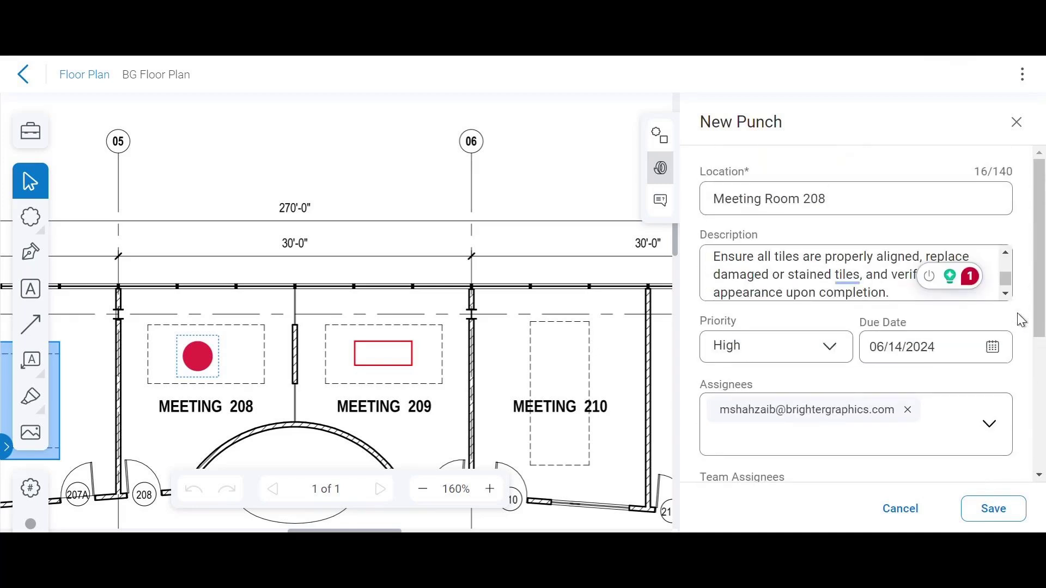
click(993, 509)
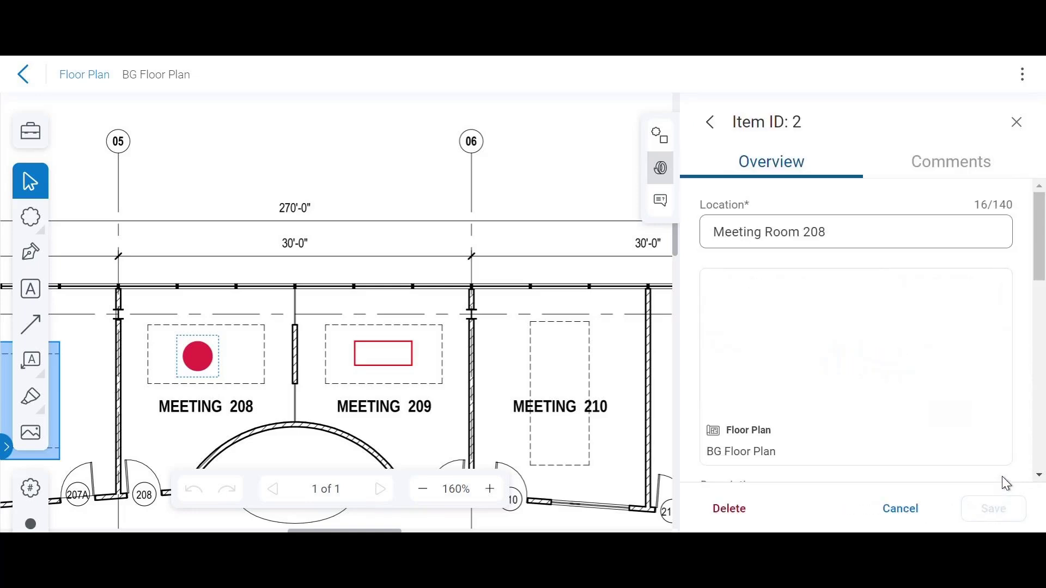
Review the saved punch's details, post the comment "Review" on it, and return to the punch items list.
scroll(857, 370, down, 9)
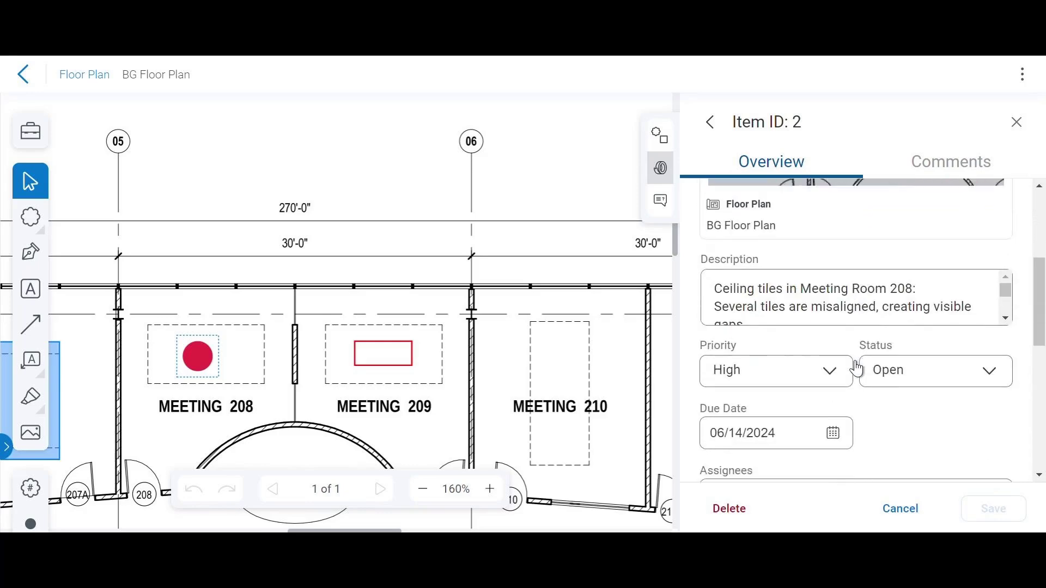
scroll(856, 368, up, 9)
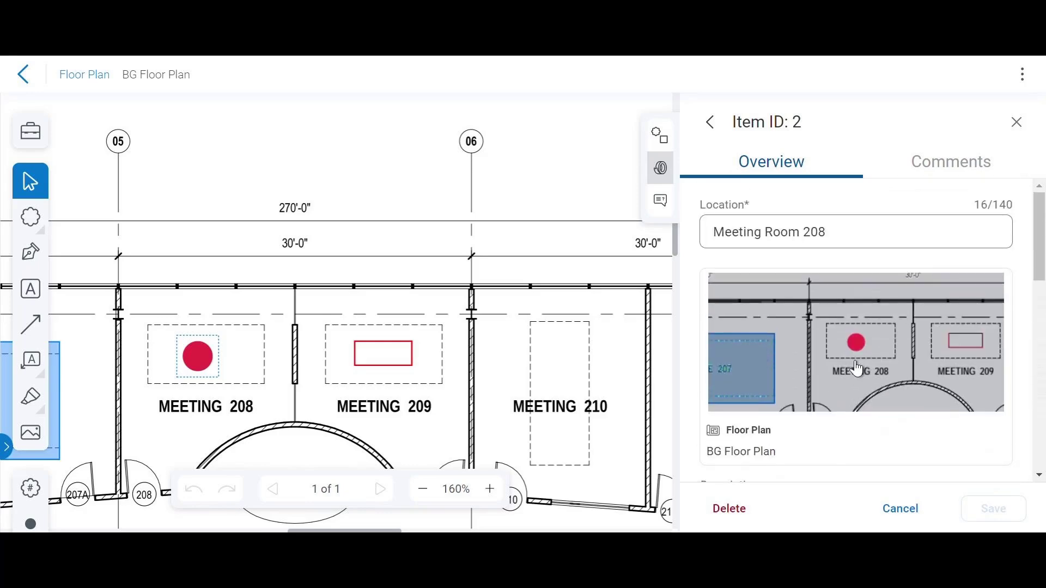
scroll(856, 369, down, 12)
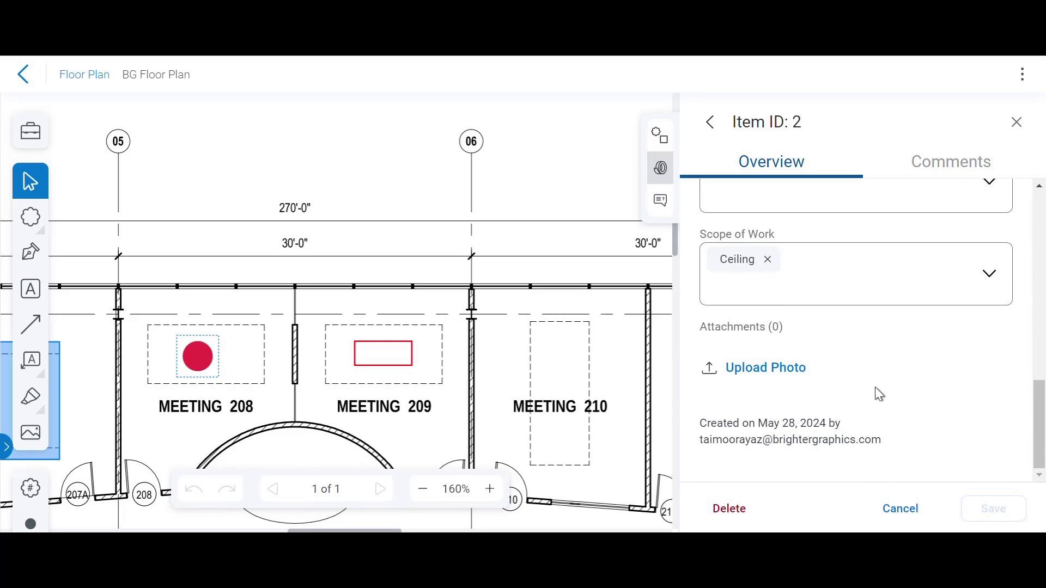
scroll(926, 379, up, 6)
scroll(926, 379, up, 3)
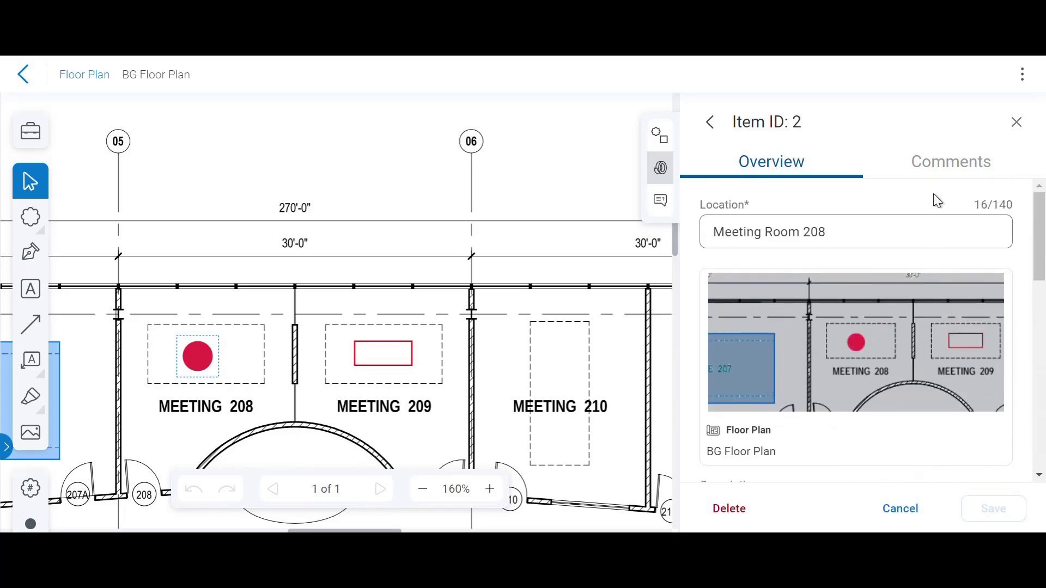
click(943, 168)
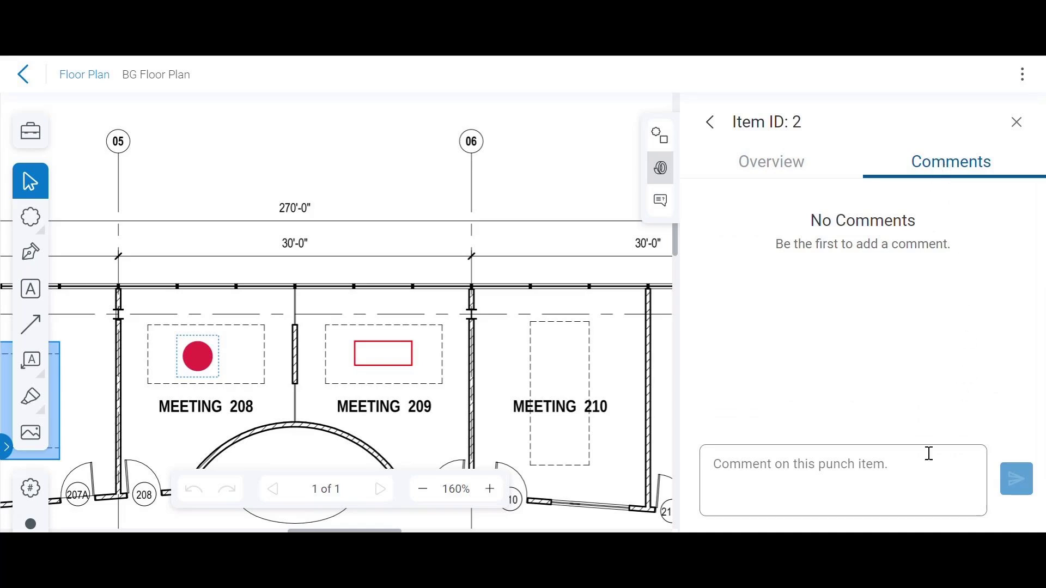
click(883, 471)
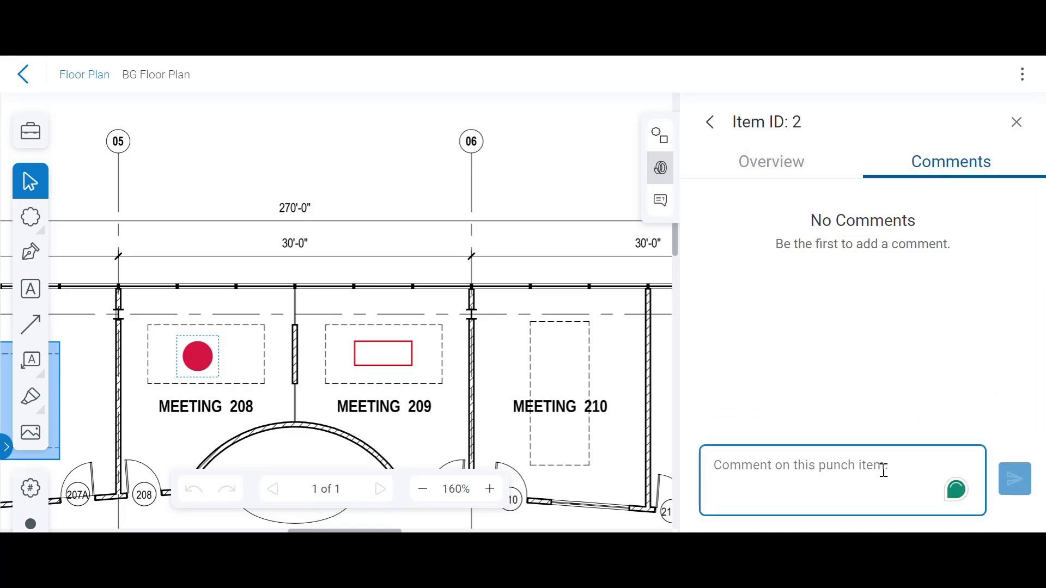
text(Review)
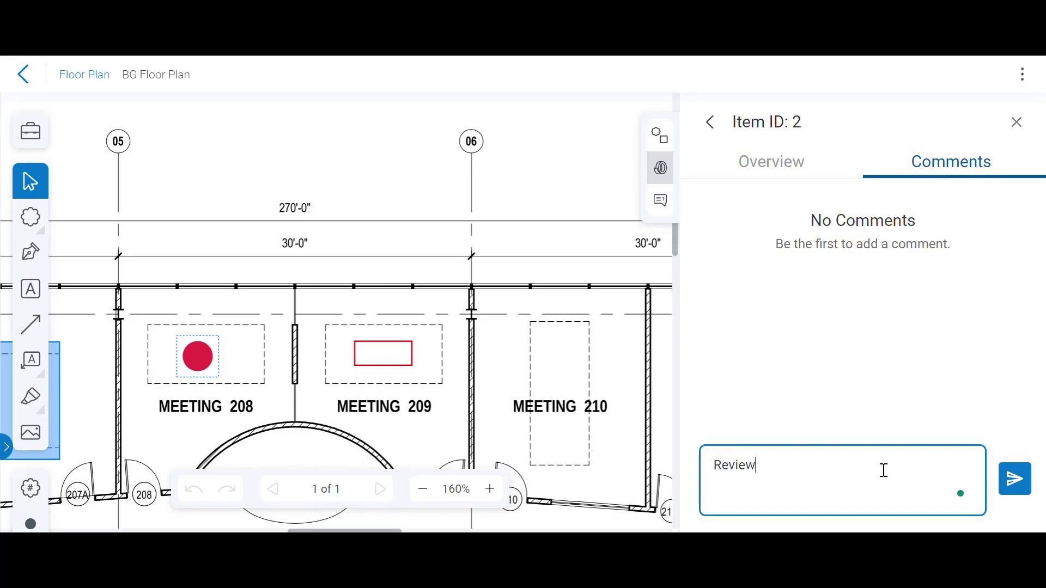
click(1011, 484)
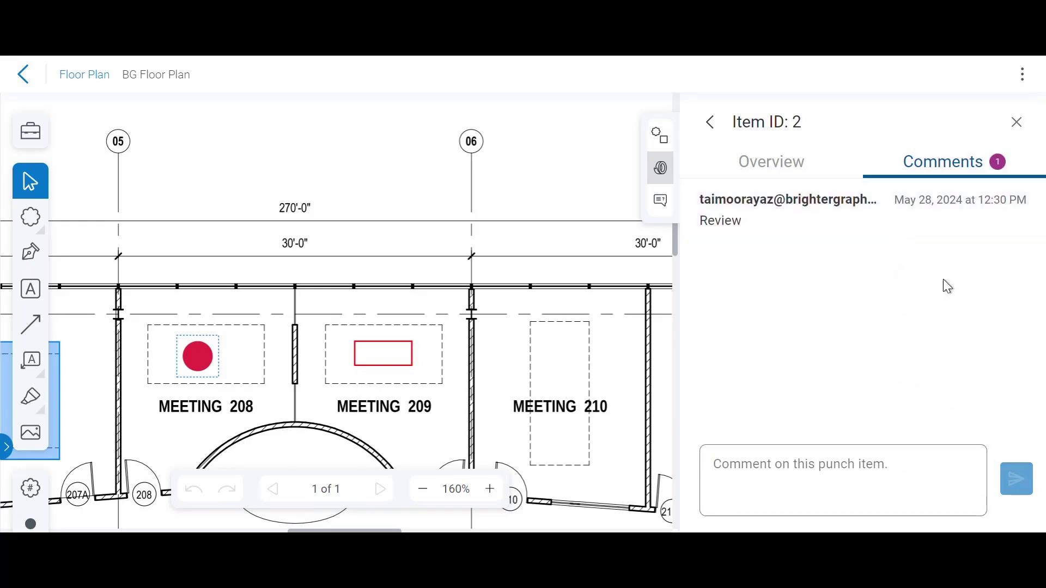
click(709, 122)
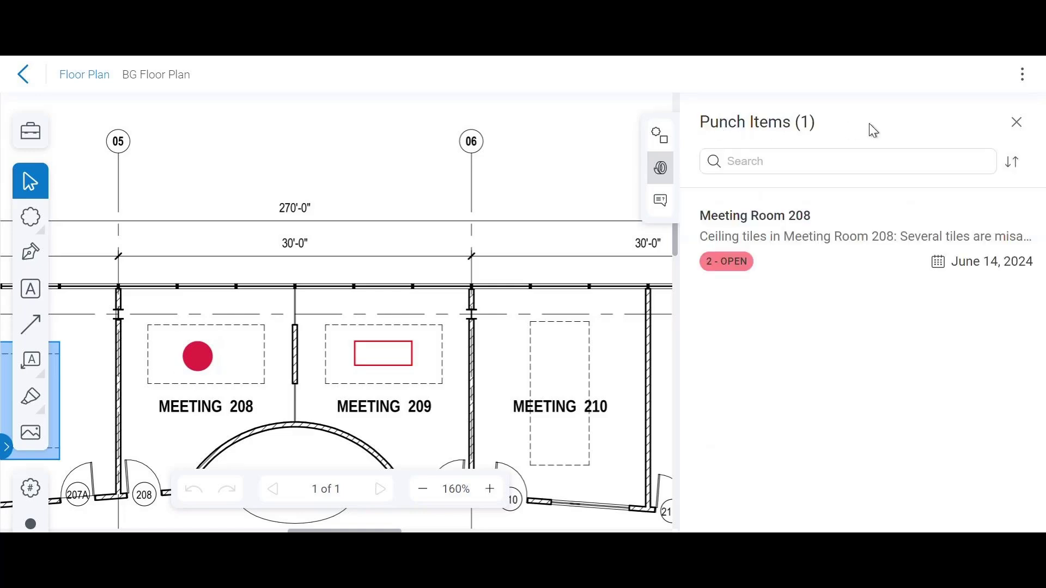
Leave the floor plan for the project's punch list and review the details of the Meeting Room 208 item.
click(1017, 123)
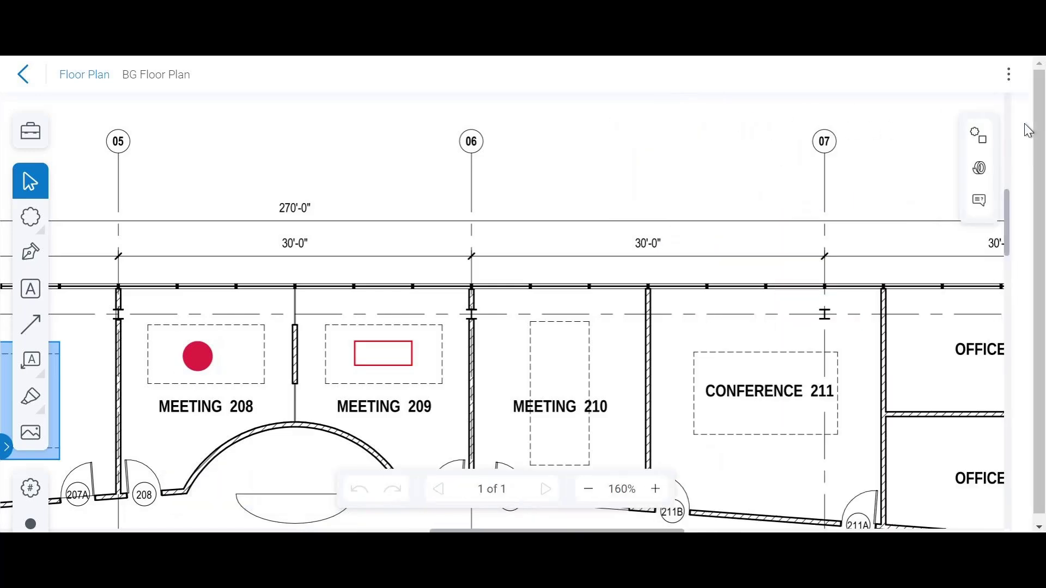
click(23, 75)
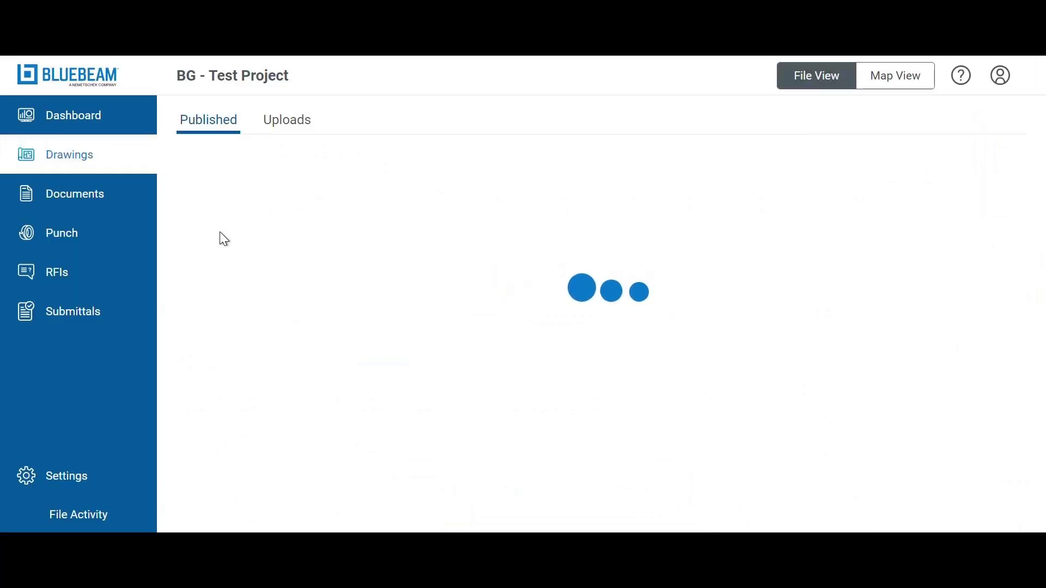
click(120, 232)
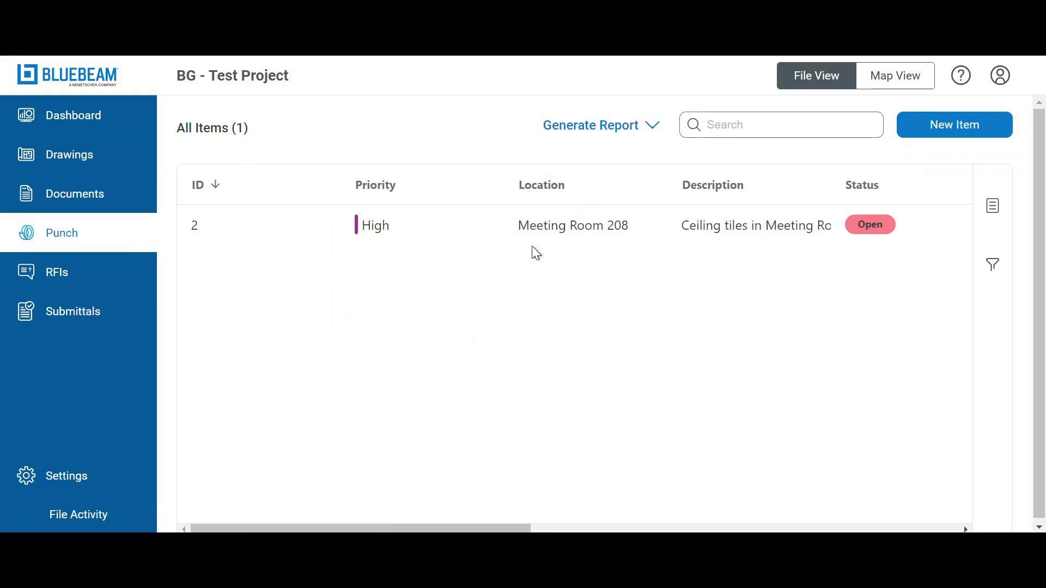
click(790, 238)
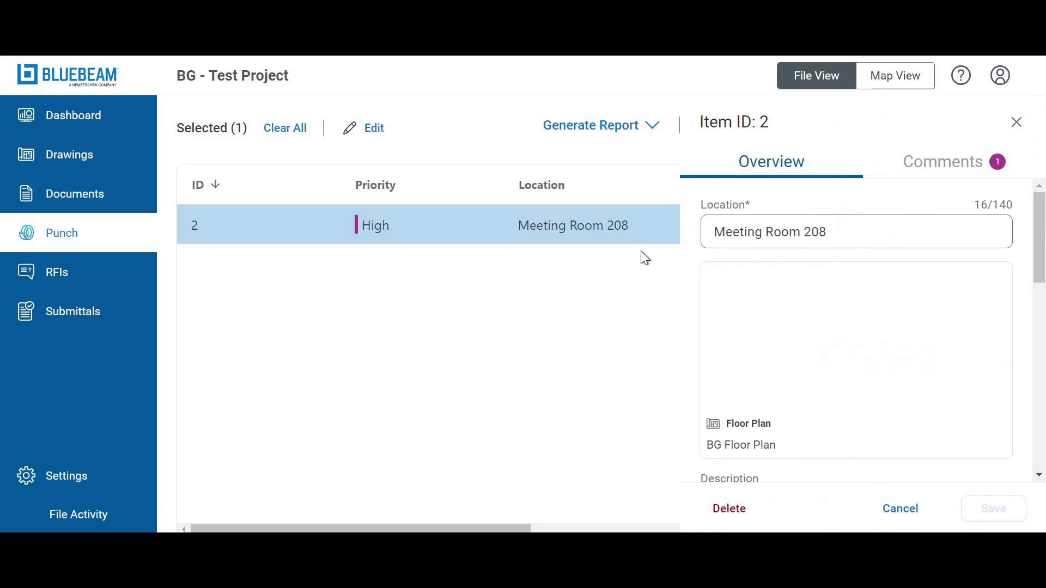
click(1016, 127)
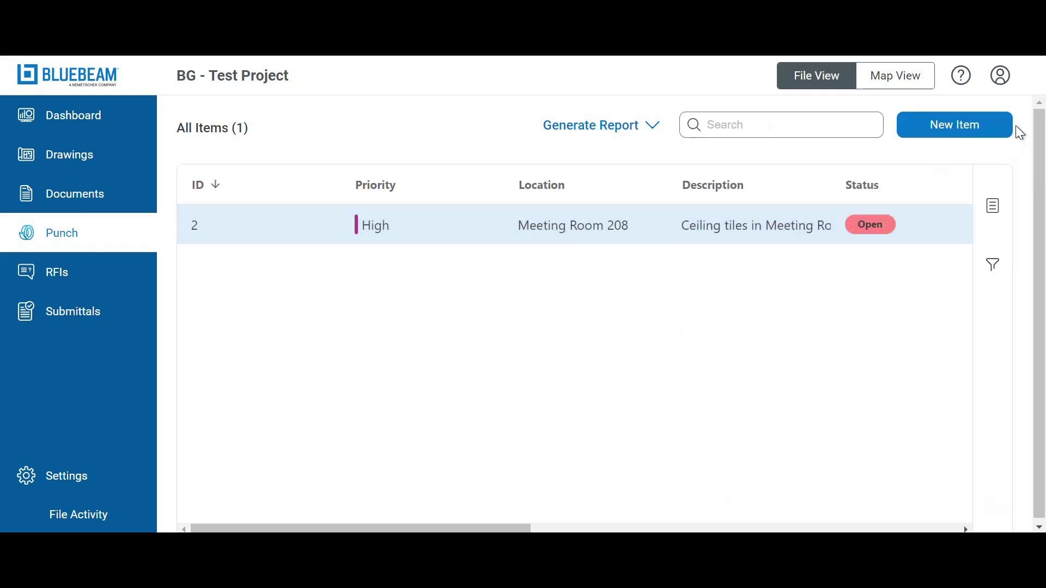
Generate a PDF report of the project's punch items and dismiss the report notice.
click(637, 131)
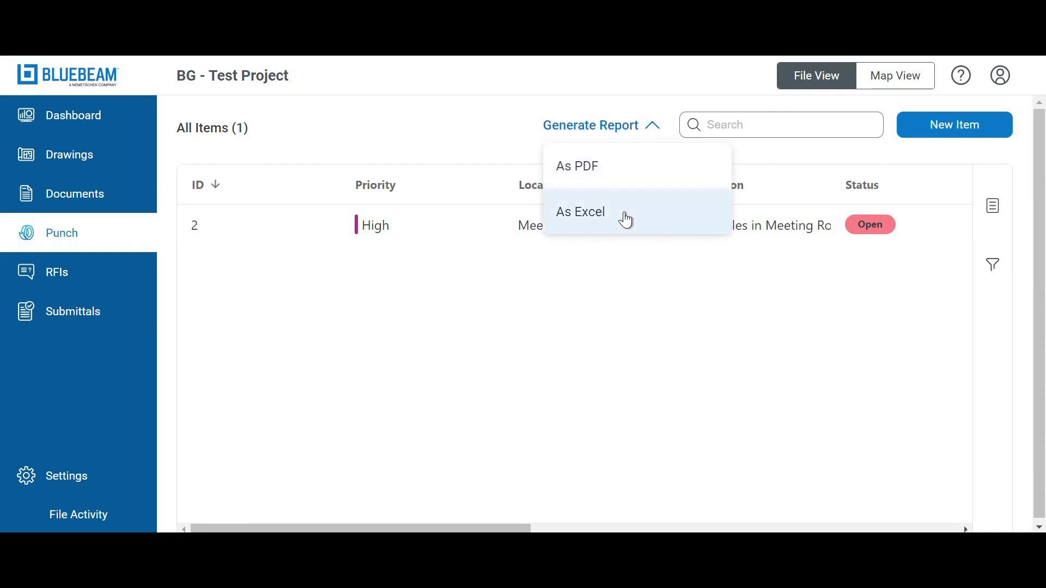
click(630, 184)
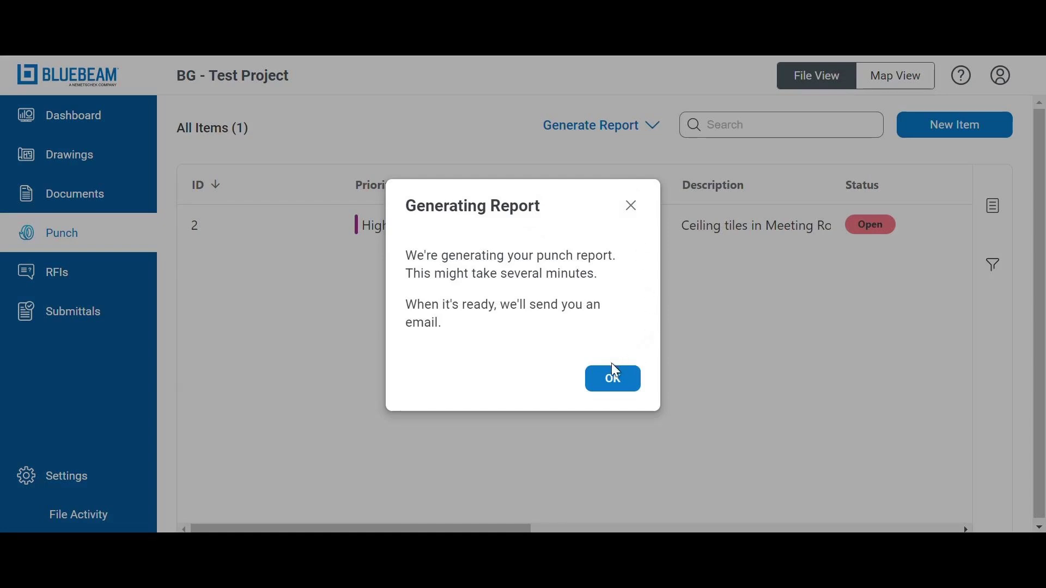
click(611, 380)
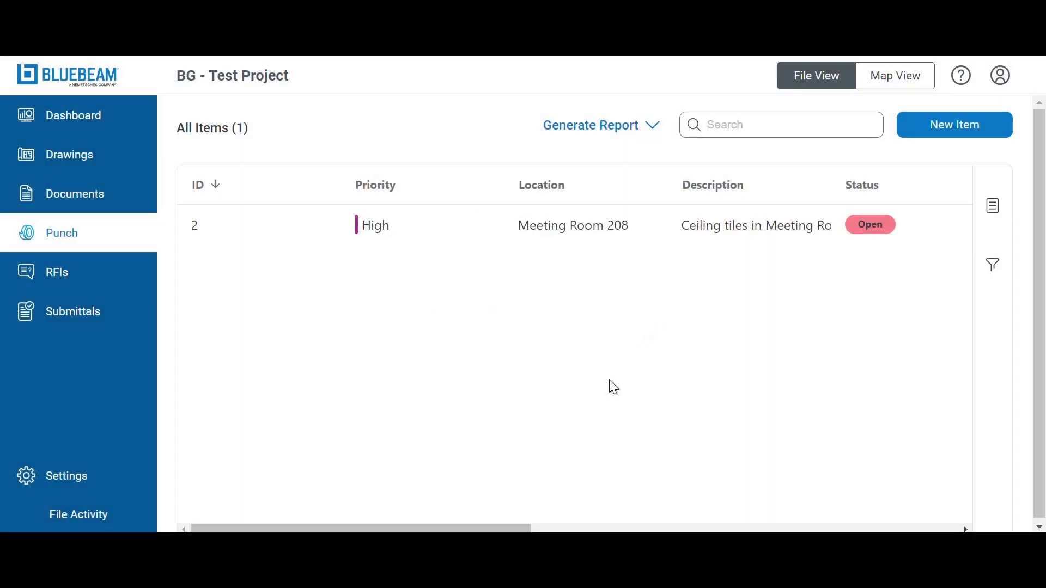